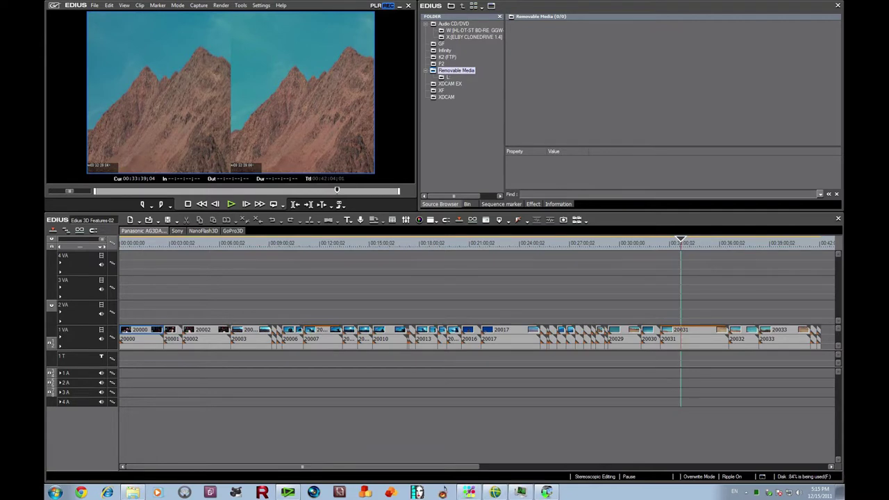
# Show the removable card's L folder clips, then move to the new project's empty Panasonic AG3DA1 bin
pyautogui.click(441, 77)
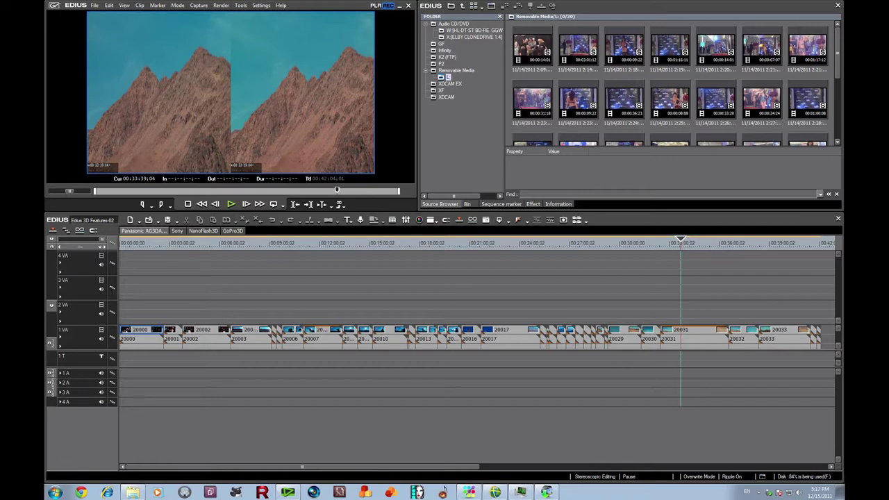
pyautogui.rightClick(622, 109)
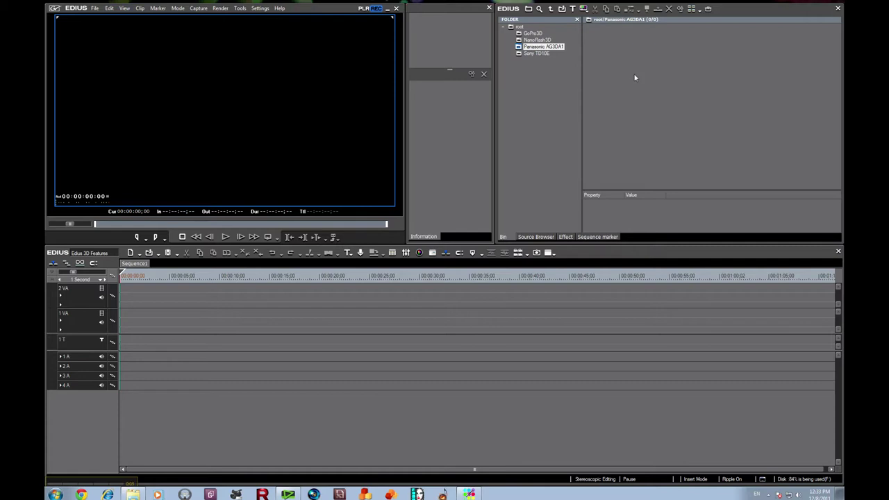
pyautogui.rightClick(634, 78)
# Import all 36 .MTS clips from Eagle Festival > DAY 7 > Panasonic White > LEFT > BDMV > STREAM into the bin
pyautogui.click(656, 93)
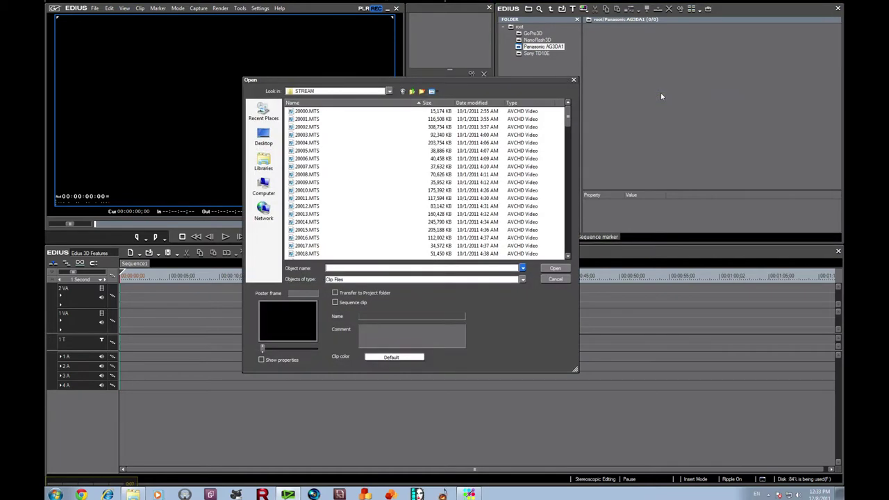
pyautogui.click(389, 91)
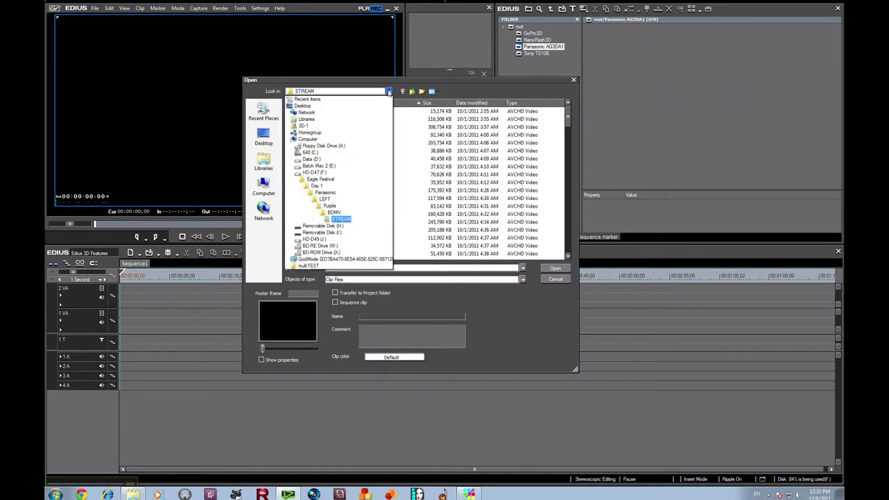
pyautogui.click(318, 178)
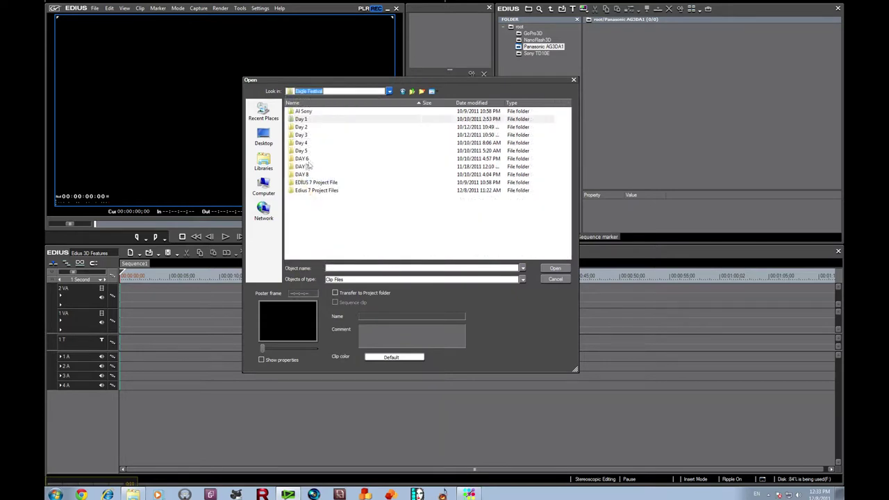
pyautogui.doubleClick(302, 169)
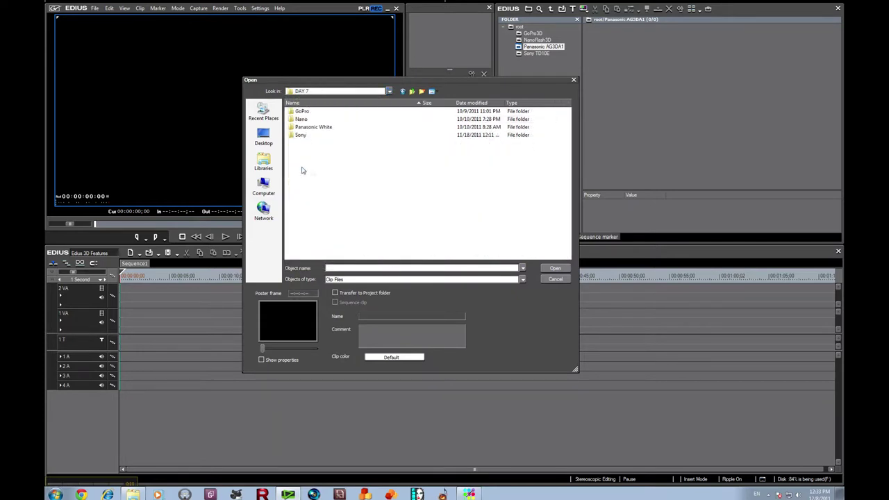
pyautogui.doubleClick(318, 131)
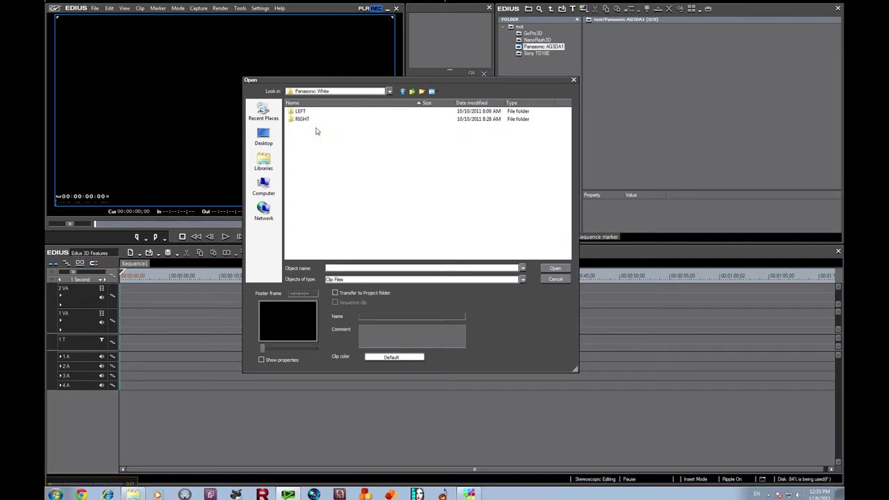
pyautogui.doubleClick(303, 112)
pyautogui.doubleClick(302, 120)
pyautogui.doubleClick(306, 127)
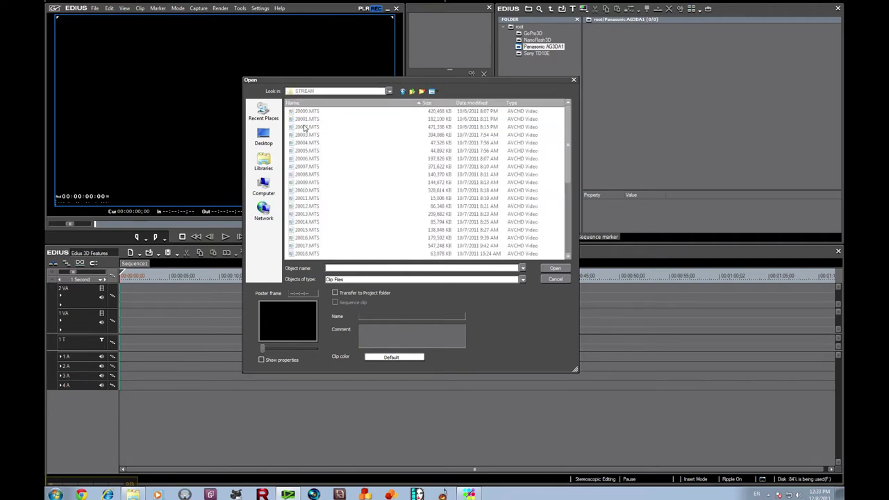
pyautogui.click(310, 113)
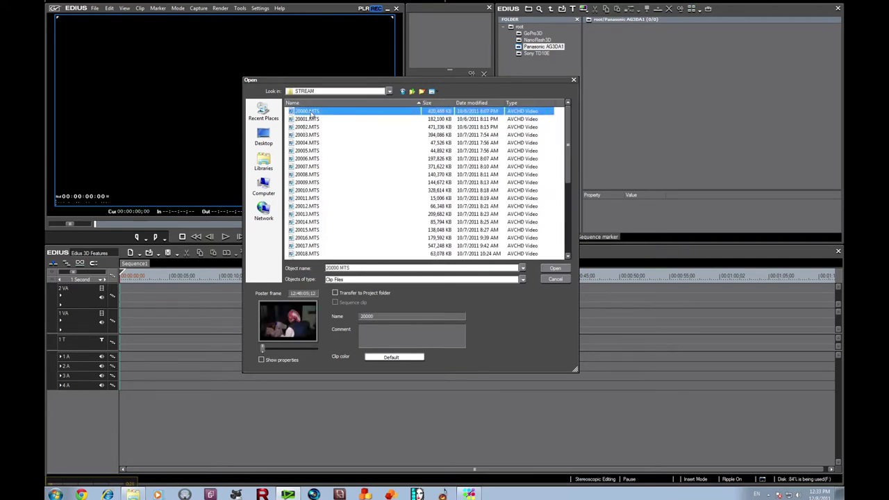
pyautogui.hotkey('ctrl', 'a')
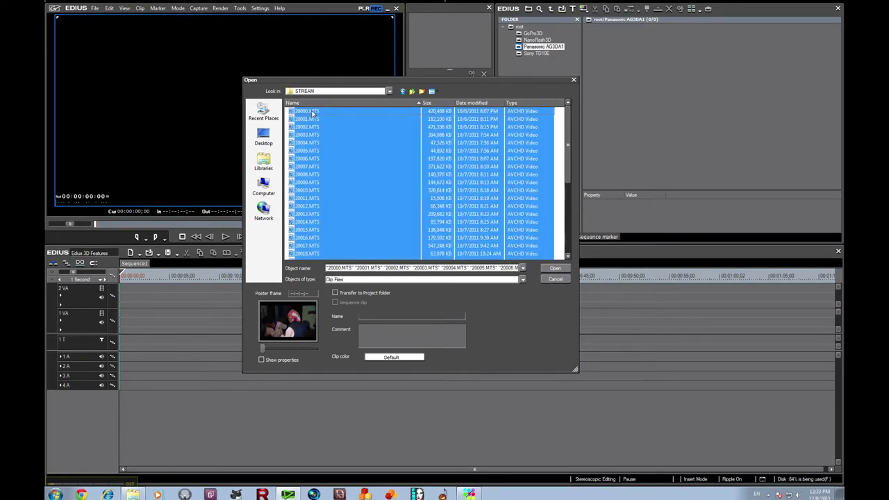
pyautogui.click(564, 270)
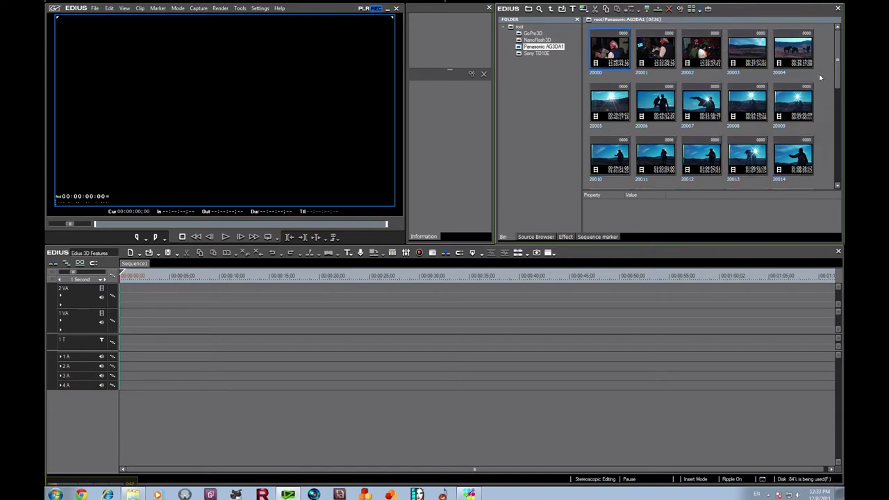
# Add every RIGHT > BDMV > STREAM .MTS clip (30000 onward) to the bin, bringing it to 72 clips
pyautogui.rightClick(820, 78)
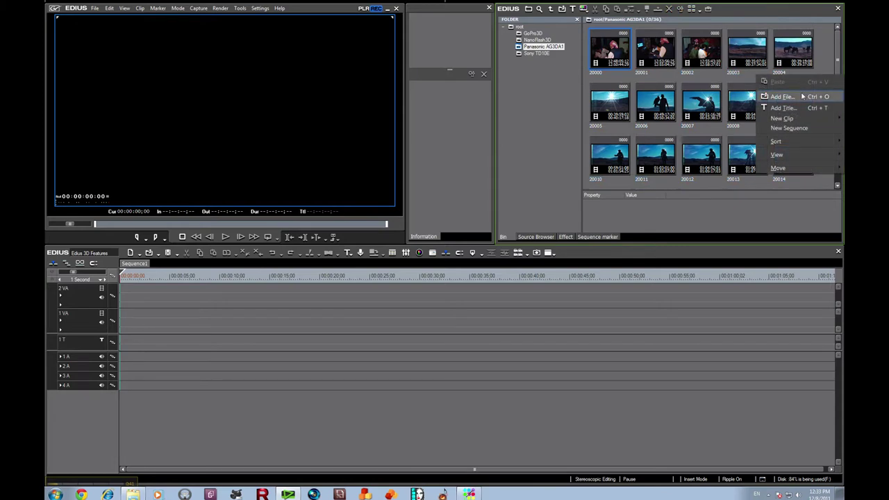
pyautogui.click(782, 96)
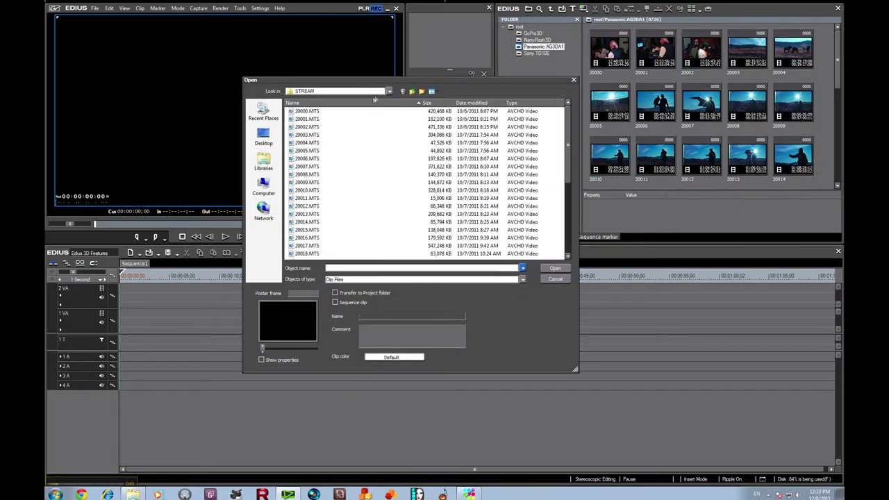
pyautogui.click(390, 91)
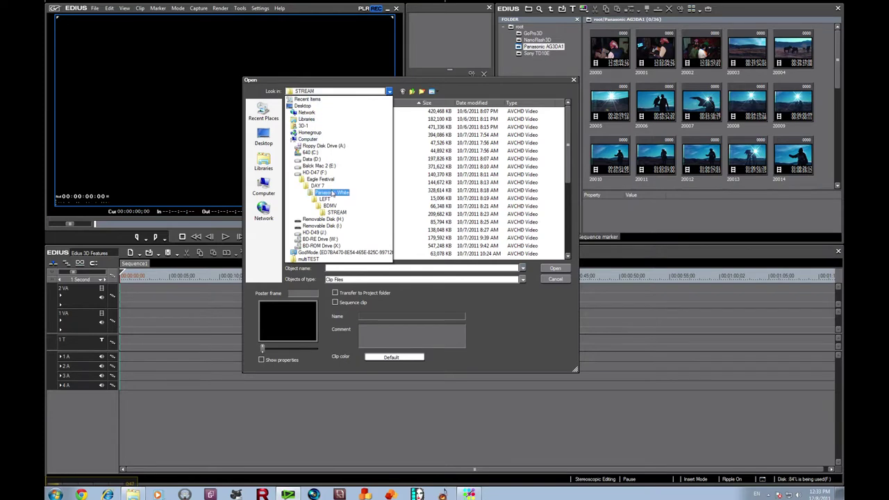
pyautogui.click(332, 194)
pyautogui.doubleClick(305, 119)
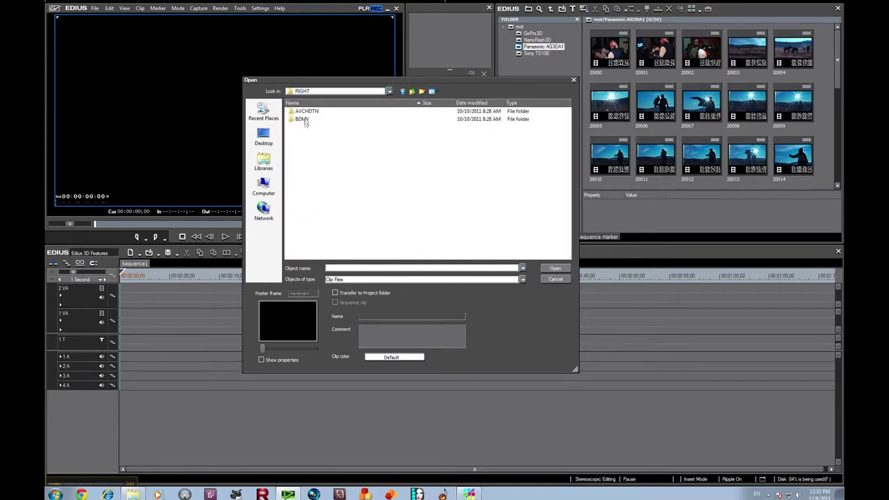
pyautogui.click(304, 120)
pyautogui.doubleClick(305, 120)
pyautogui.doubleClick(306, 128)
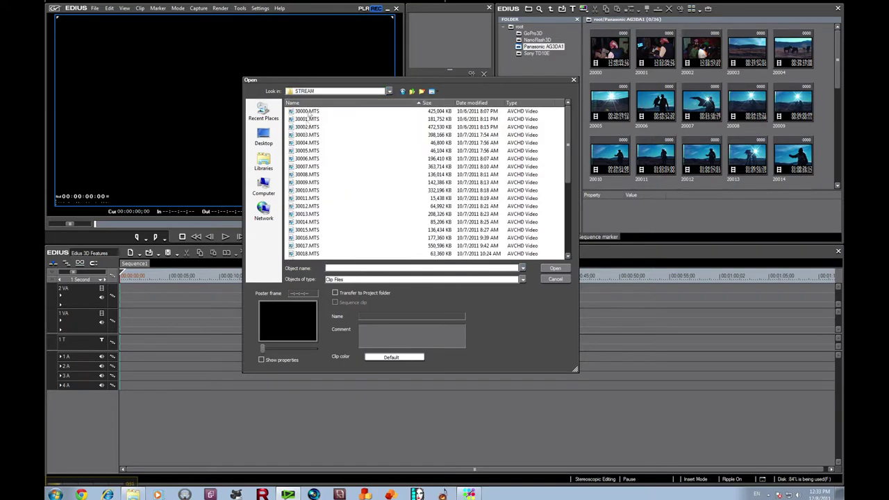
pyautogui.click(308, 112)
pyautogui.hotkey('ctrl', 'a')
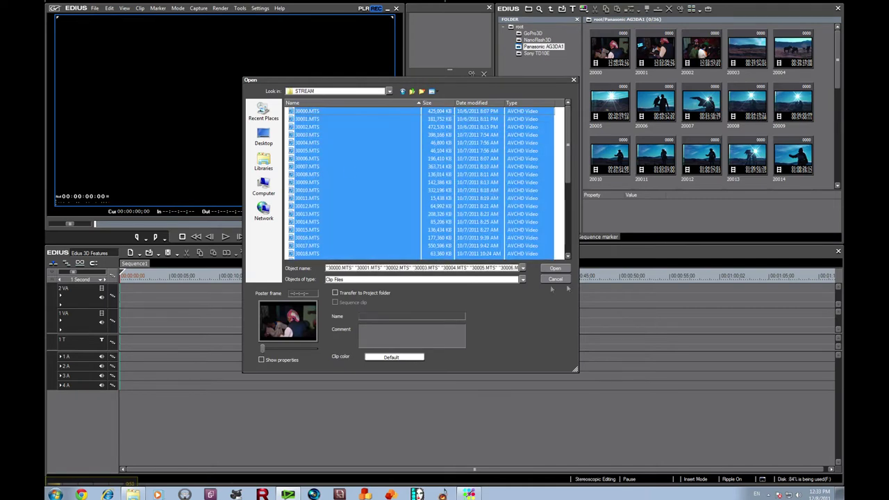
pyautogui.click(562, 270)
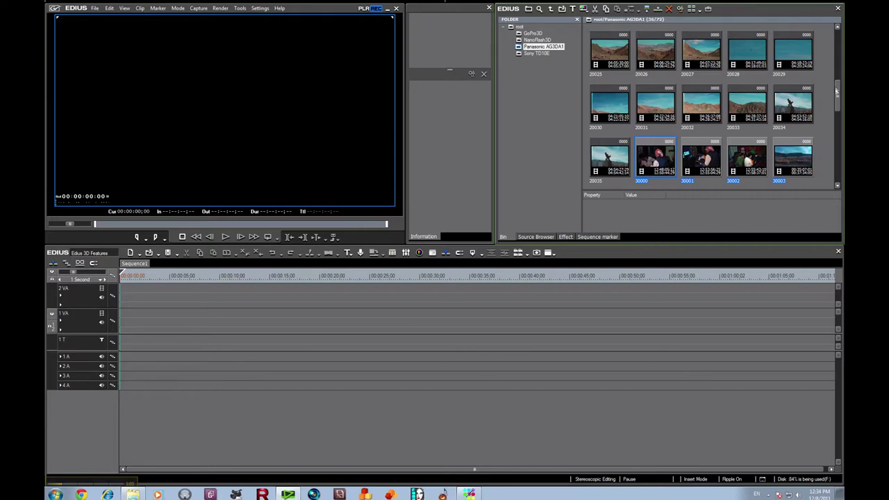
# Switch the bin to the Detail Text (Large) view with detail columns
pyautogui.moveTo(837, 92); pyautogui.dragTo(836, 35)
pyautogui.click(698, 9)
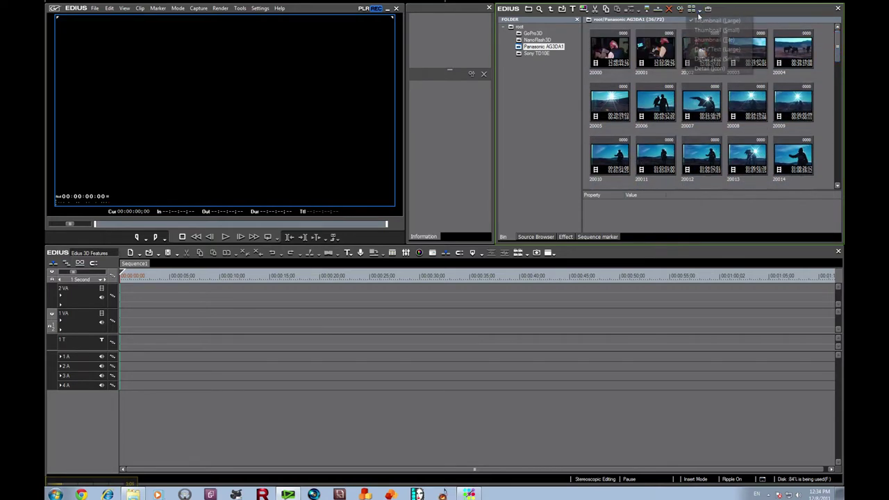
pyautogui.click(698, 50)
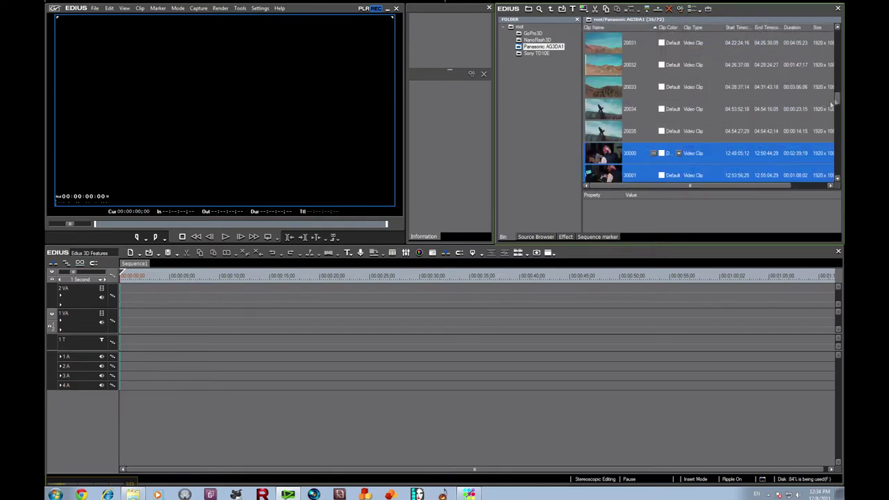
pyautogui.moveTo(837, 99); pyautogui.dragTo(838, 30)
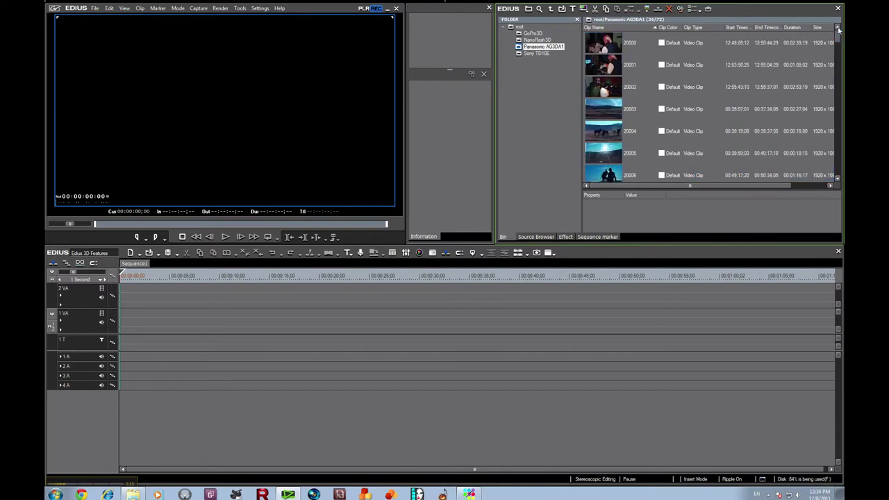
# Sort by End Timecode and check the left/right pairs 20003/30003 and 20004/30004, then select all
pyautogui.click(763, 29)
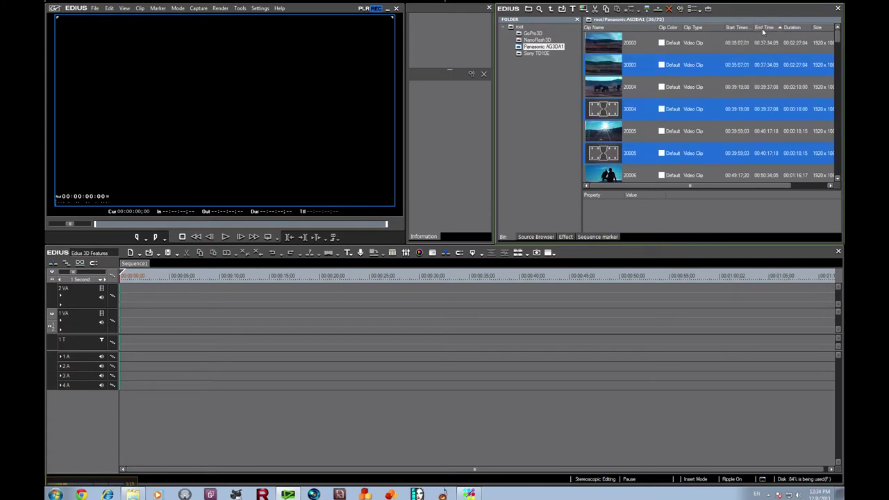
pyautogui.click(614, 47)
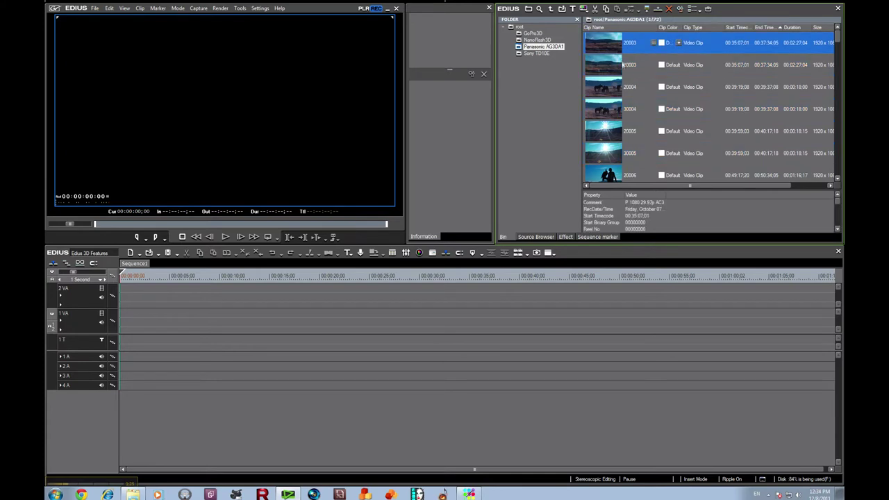
pyautogui.click(623, 64)
pyautogui.click(617, 86)
pyautogui.click(616, 107)
pyautogui.hotkey('ctrl', 'a')
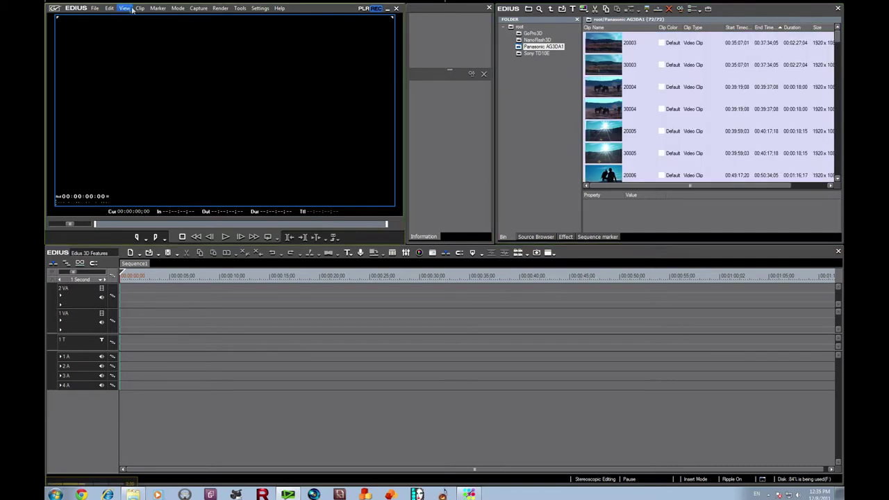
pyautogui.click(642, 44)
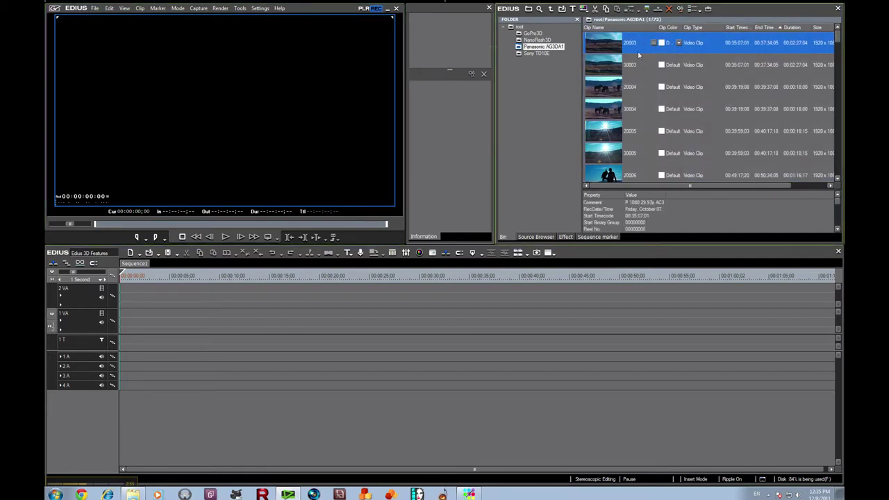
pyautogui.click(125, 8)
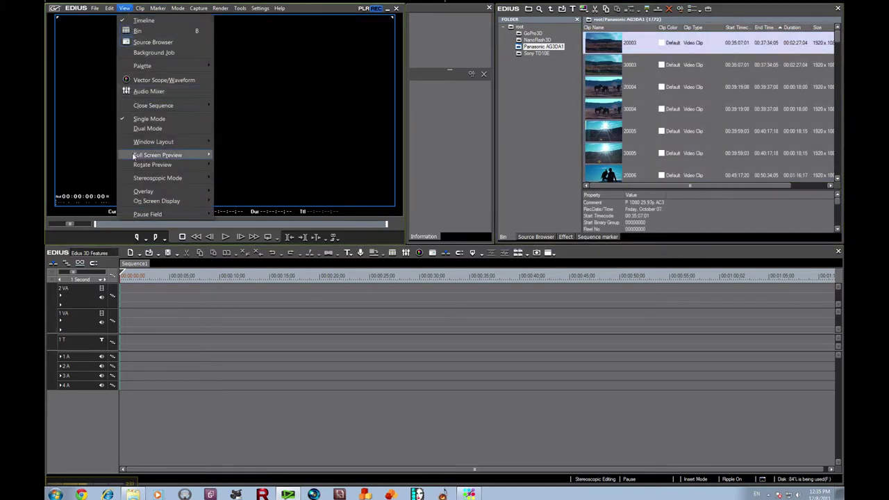
pyautogui.moveTo(134, 178)
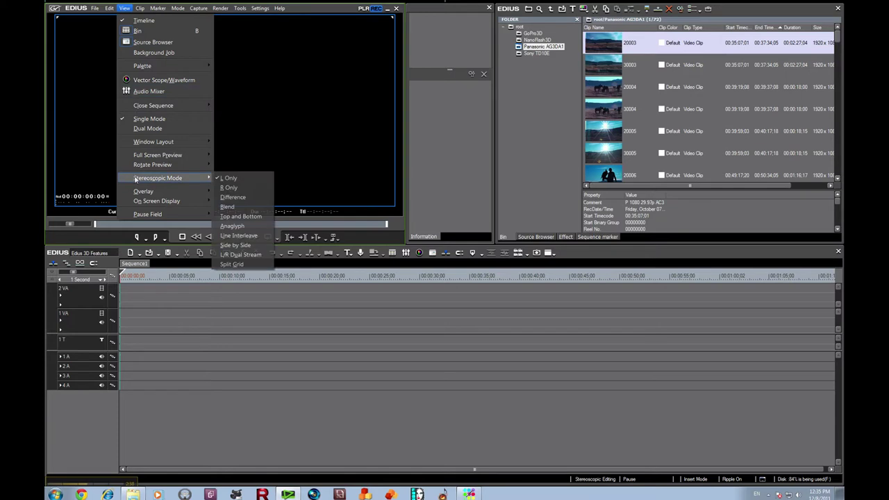
pyautogui.click(245, 211)
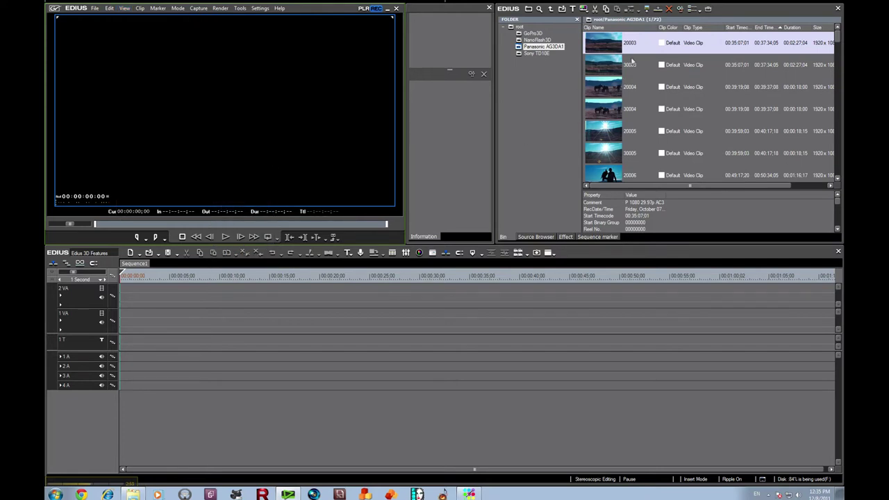
# Select all bin clips and open Set as Stereoscopic on them
pyautogui.click(646, 43)
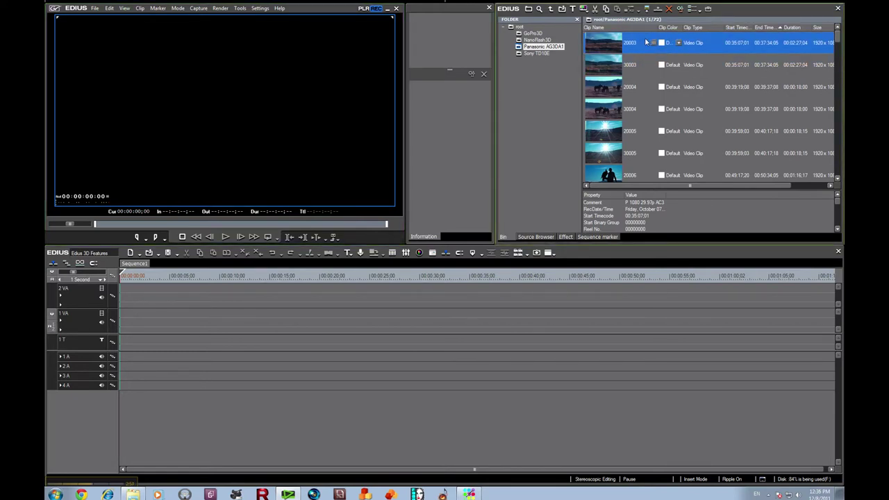
pyautogui.hotkey('ctrl', 'a')
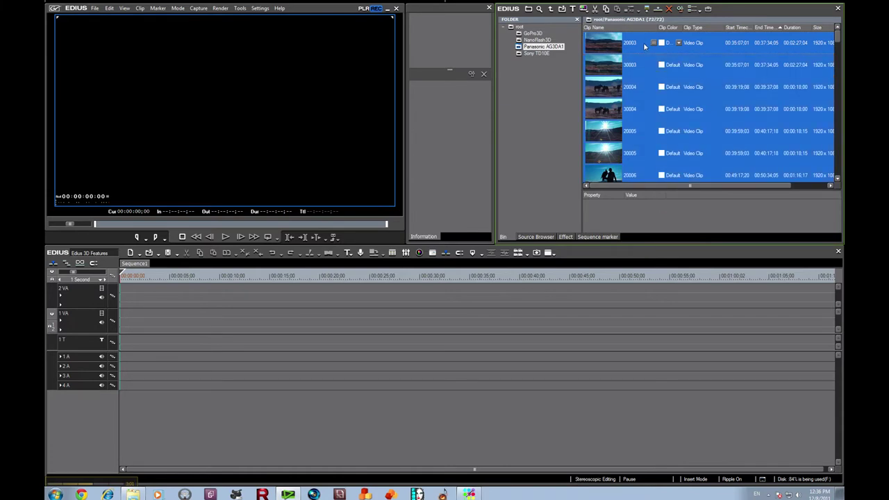
pyautogui.rightClick(643, 48)
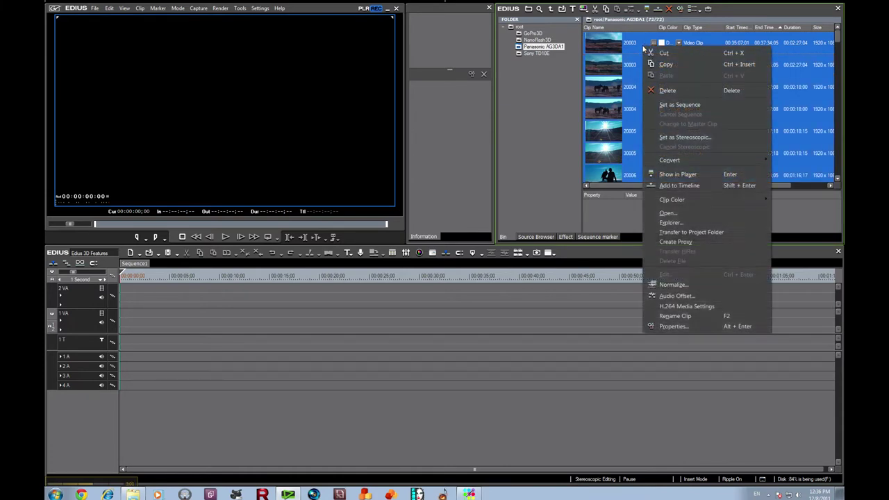
pyautogui.click(678, 137)
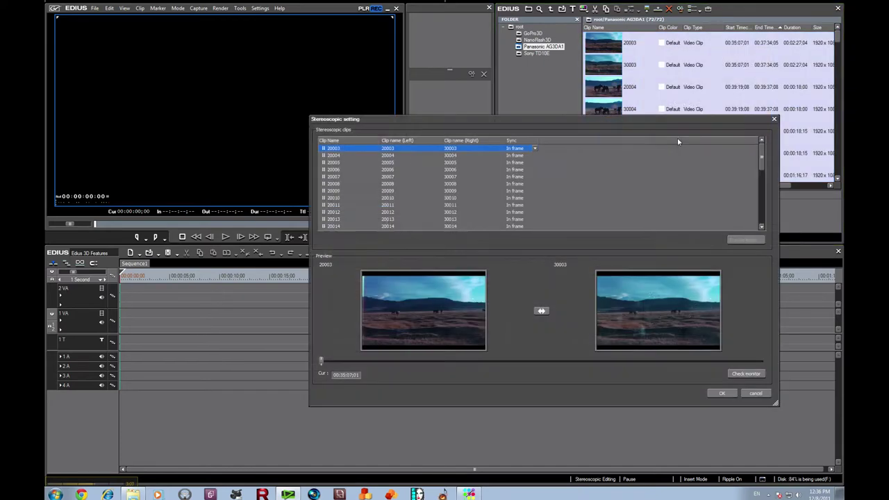
# Preview the 20005/30005 pair in the Stereoscopic setting dialog at 00:40:02;23
pyautogui.moveTo(594, 120); pyautogui.dragTo(476, 92)
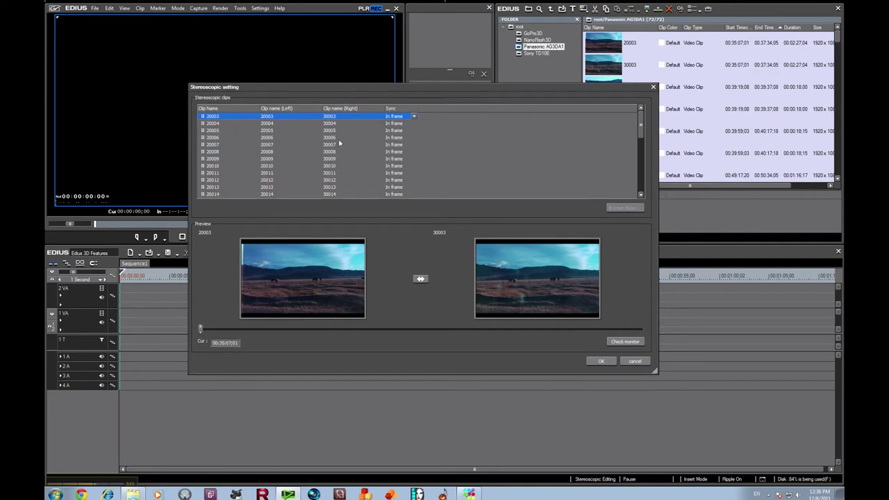
pyautogui.click(271, 130)
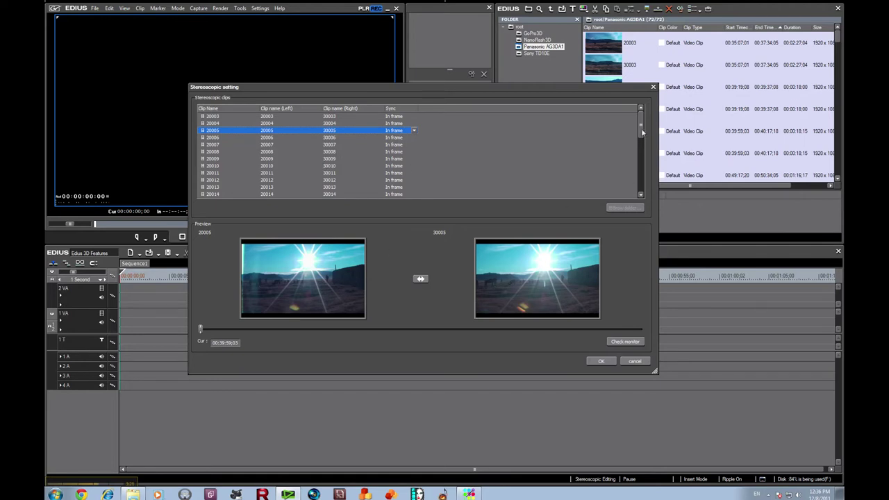
pyautogui.click(298, 330)
# Show the 20005 pair's 00:40:06;13 frame on the player monitor
pyautogui.click(623, 342)
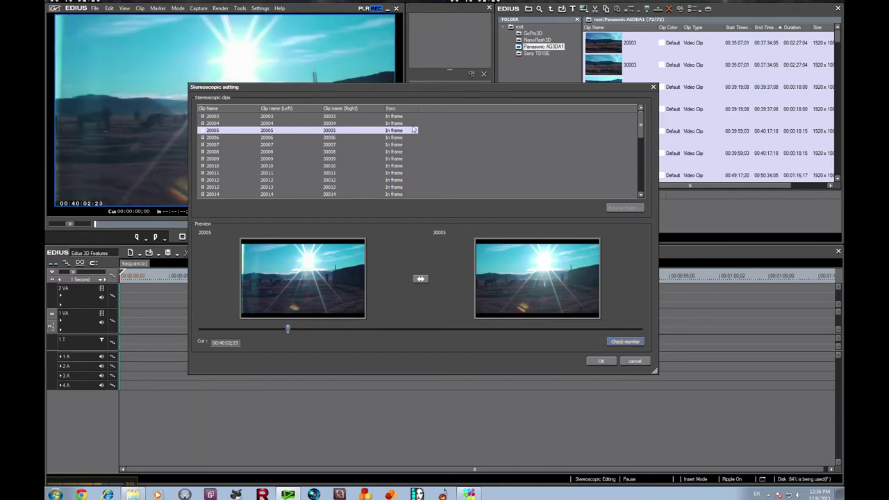
pyautogui.moveTo(350, 91); pyautogui.dragTo(486, 119)
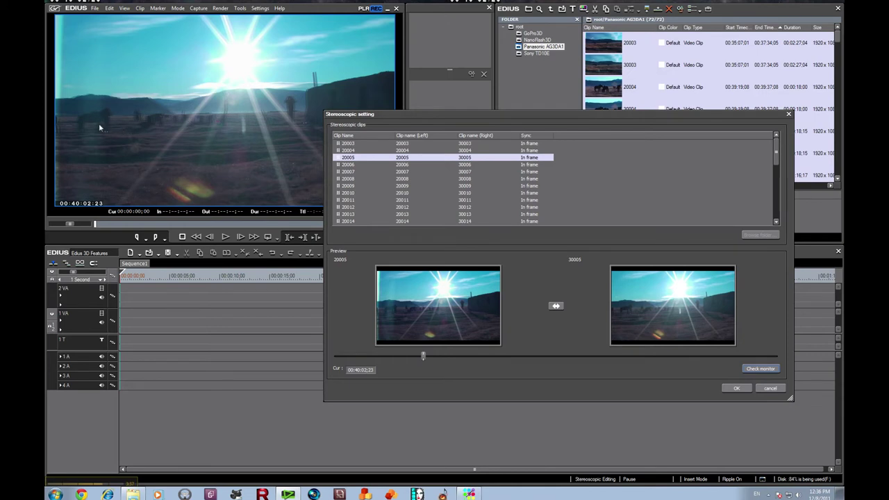
pyautogui.click(501, 357)
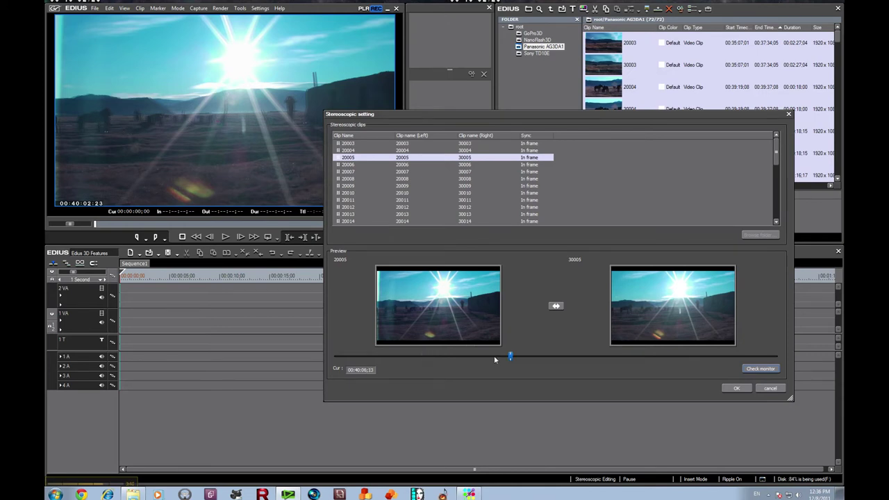
pyautogui.click(762, 369)
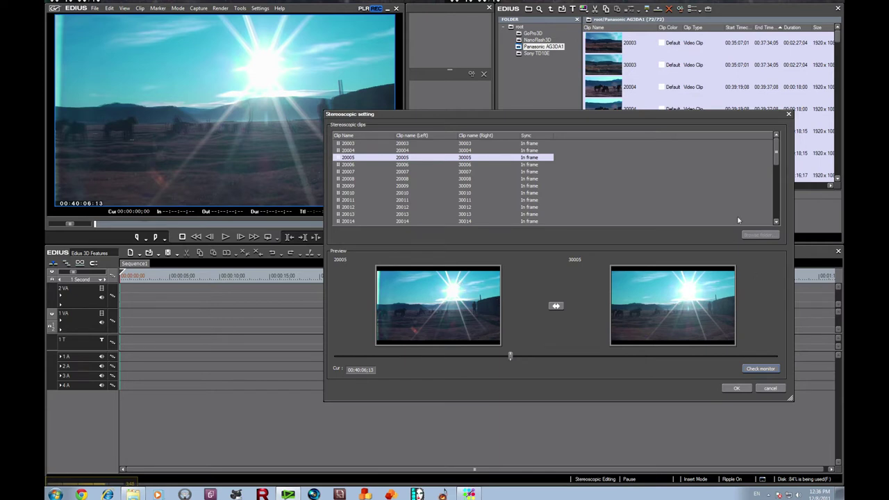
# Reselect the 20003 pair and confirm the stereoscopic pairings
pyautogui.moveTo(777, 150)
pyautogui.mouseDown()
pyautogui.moveTo(778, 198)
pyautogui.moveTo(778, 143)
pyautogui.mouseUp()
pyautogui.click(402, 143)
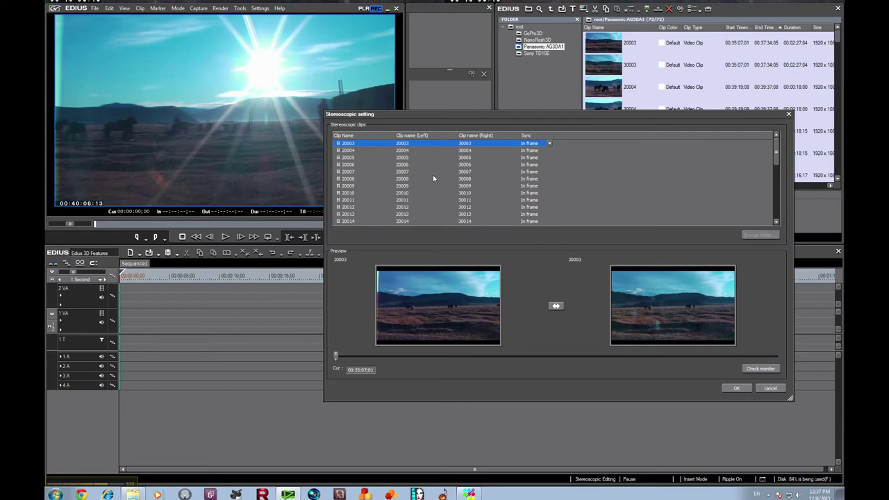
pyautogui.click(734, 388)
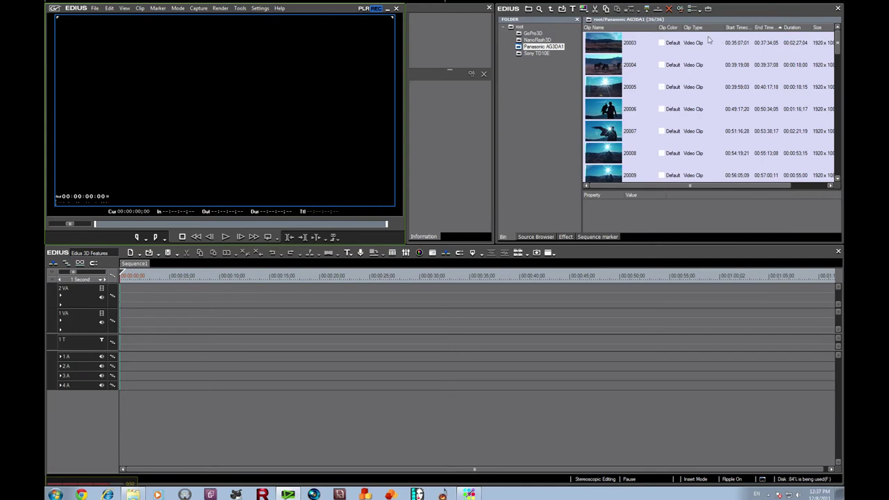
# Add a Stereoscopic column to the bin list and resize it to show each clip as Enable
pyautogui.moveTo(659, 29); pyautogui.dragTo(633, 31)
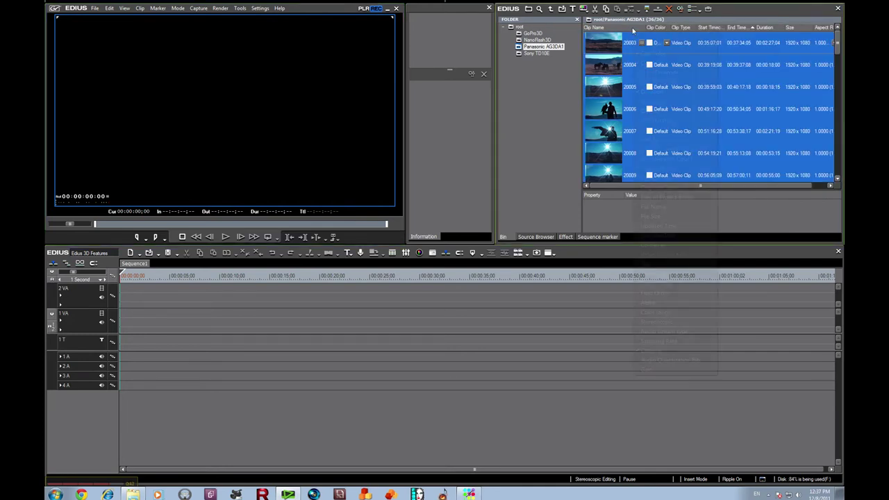
pyautogui.rightClick(634, 32)
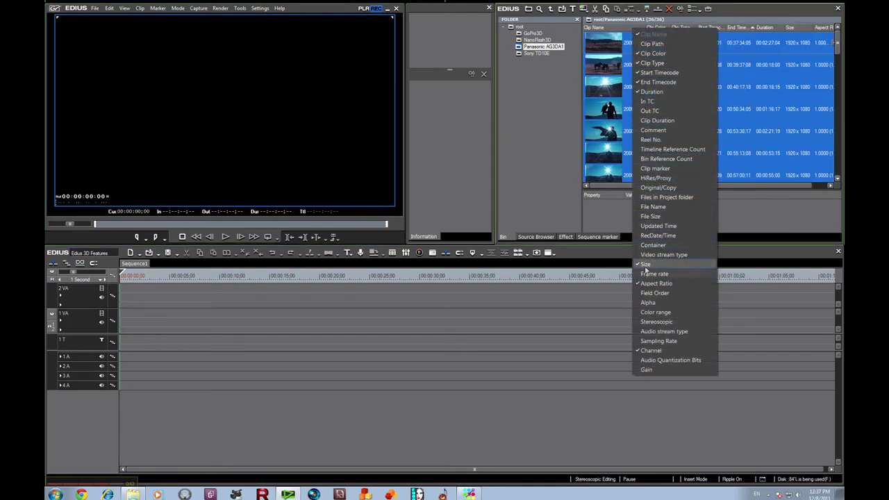
pyautogui.click(661, 323)
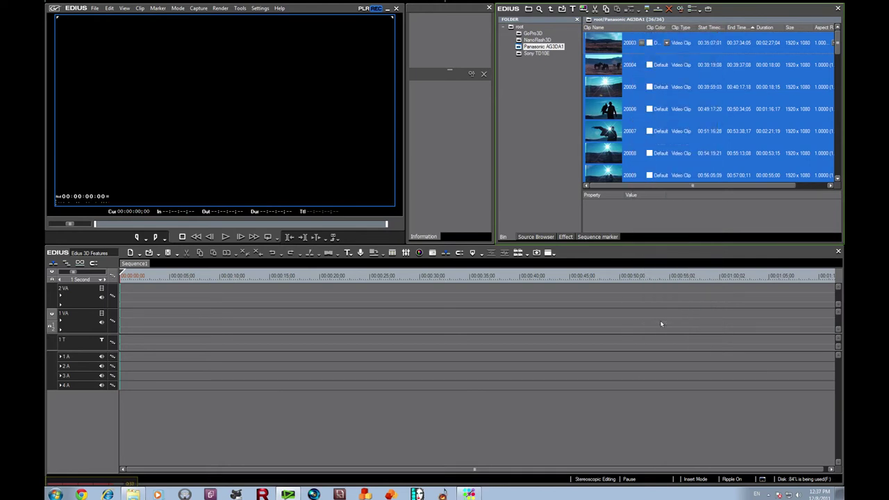
pyautogui.moveTo(671, 187); pyautogui.dragTo(703, 187)
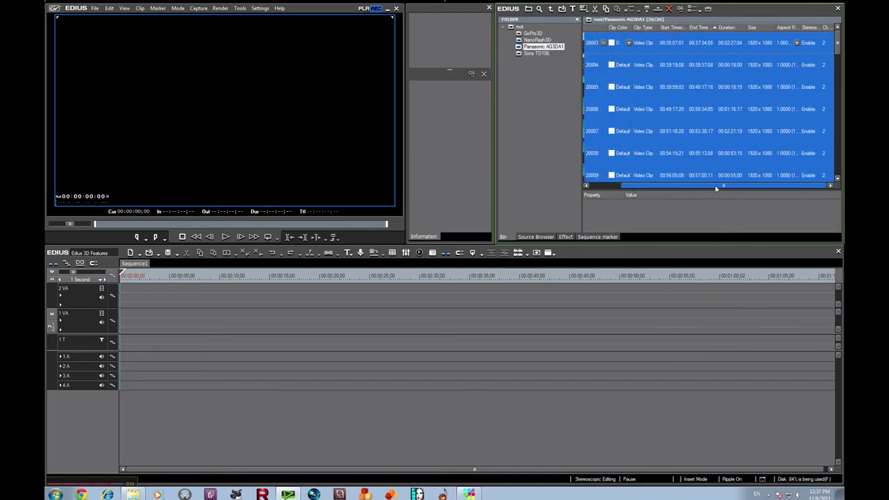
pyautogui.moveTo(824, 27); pyautogui.dragTo(829, 28)
pyautogui.moveTo(662, 188); pyautogui.dragTo(615, 189)
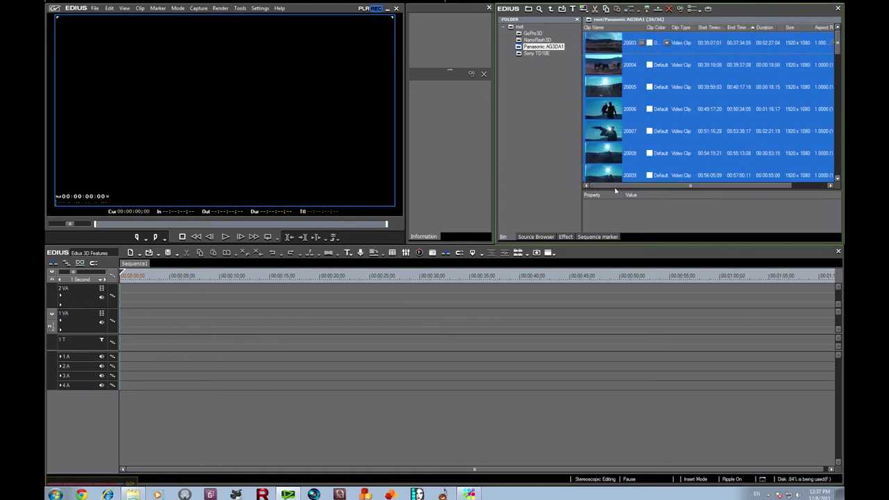
# Rename Sequence1 to Panasonic AG3DA1 in Sequence Settings
pyautogui.rightClick(133, 268)
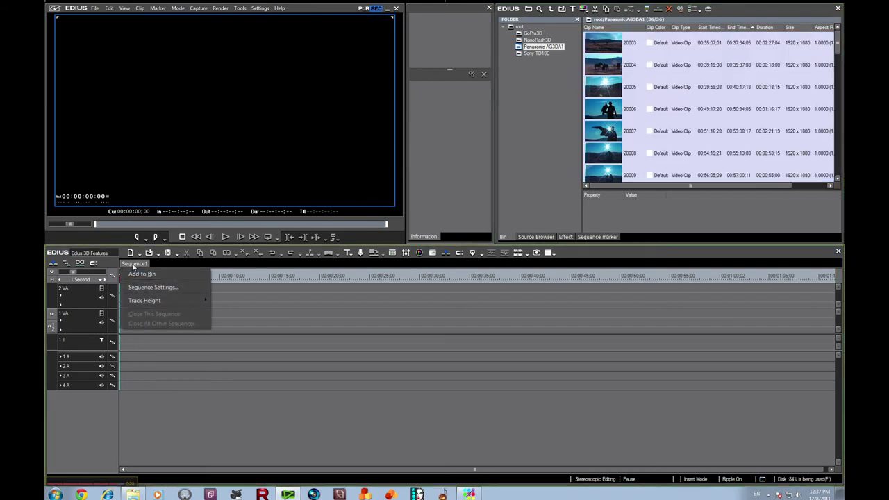
pyautogui.click(149, 287)
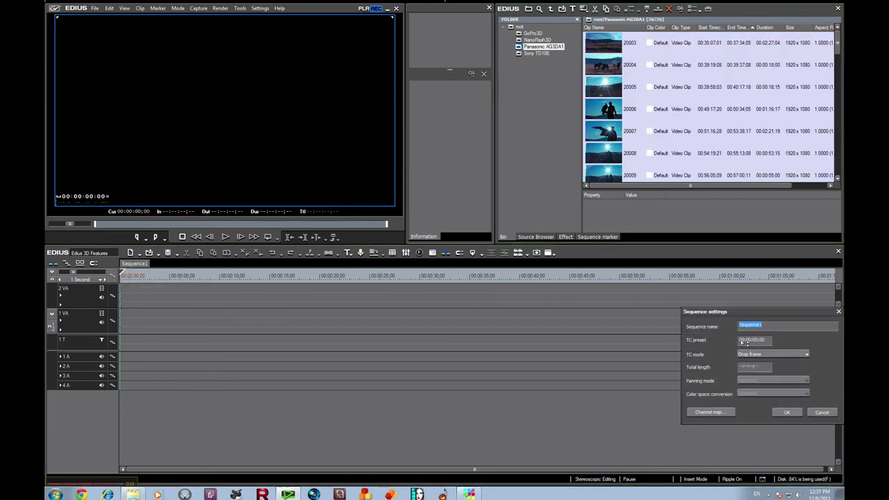
pyautogui.write('F')
pyautogui.press('BackSpace')
pyautogui.write('g')
pyautogui.press('BackSpace')
pyautogui.write('G3DA1')
pyautogui.click(788, 413)
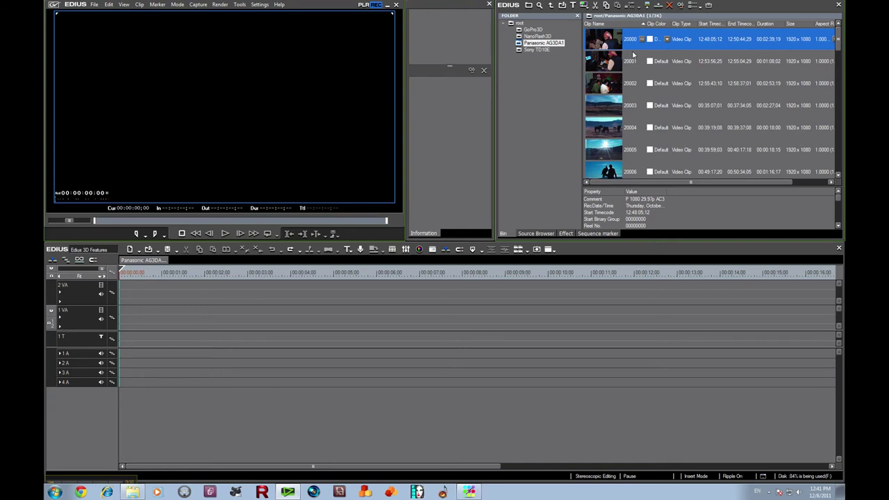
# Place all 36 stereoscopic clips on the timeline and zoom it to fit the whole sequence
pyautogui.hotkey('ctrl', 'a')
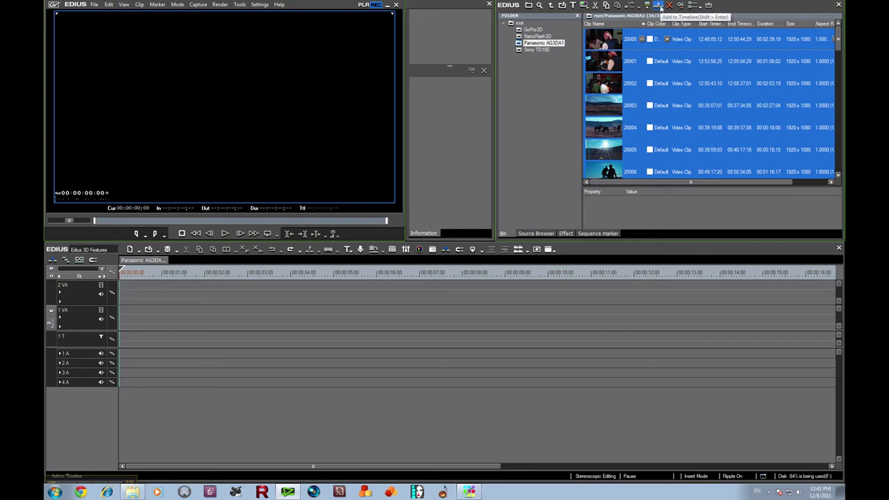
pyautogui.click(658, 5)
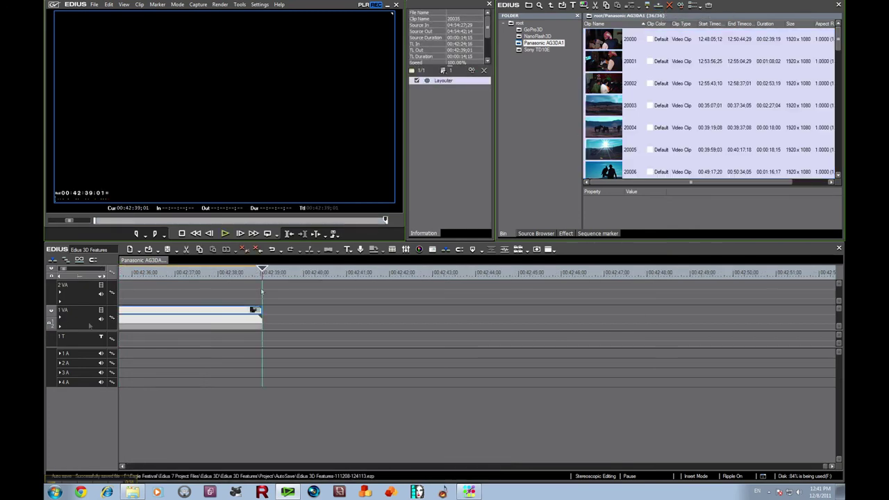
pyautogui.moveTo(71, 277); pyautogui.dragTo(58, 289)
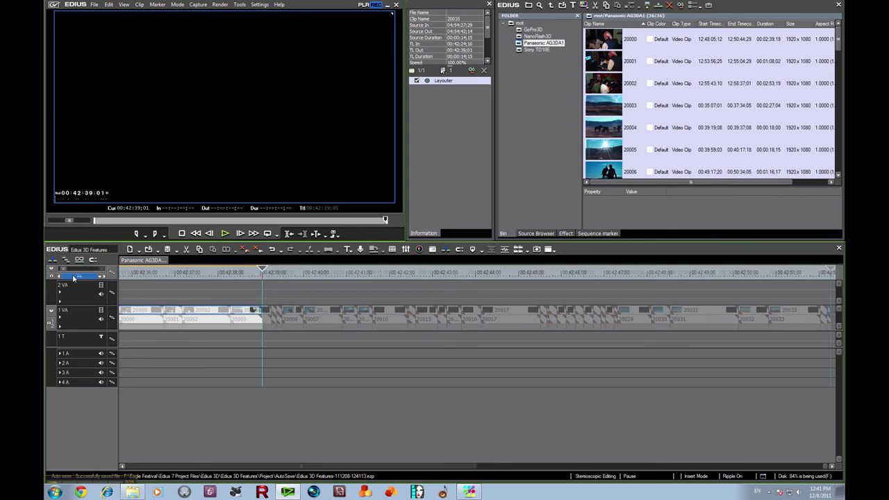
pyautogui.click(142, 272)
# Scrub the Panasonic AG3DA1 sequence to the 20007 clip and play it to check the stereo pairs stay in sync
pyautogui.moveTo(143, 273); pyautogui.dragTo(306, 277)
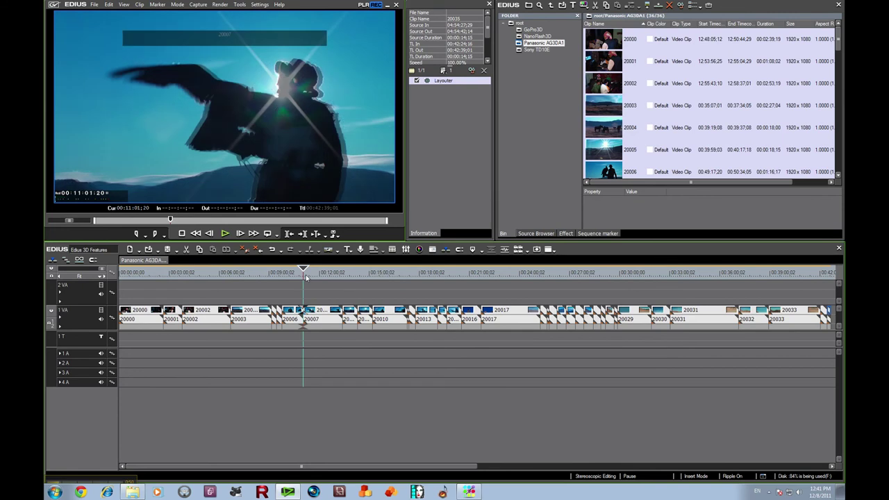
pyautogui.press('space')
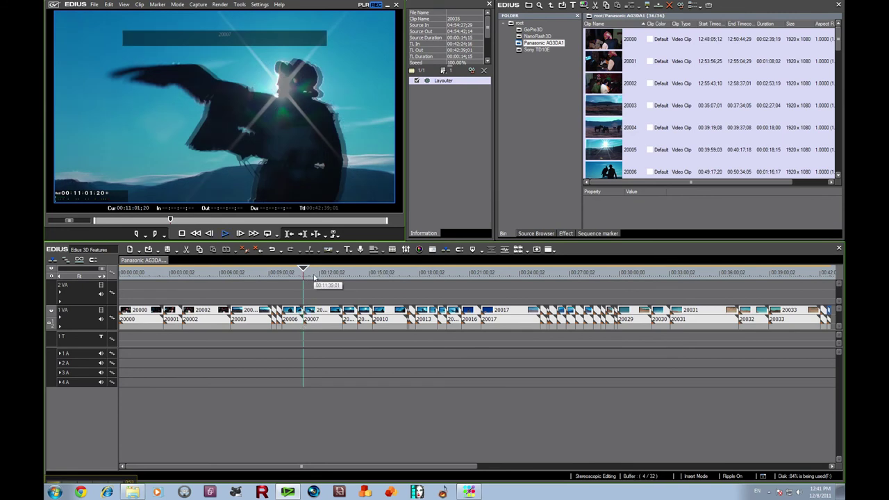